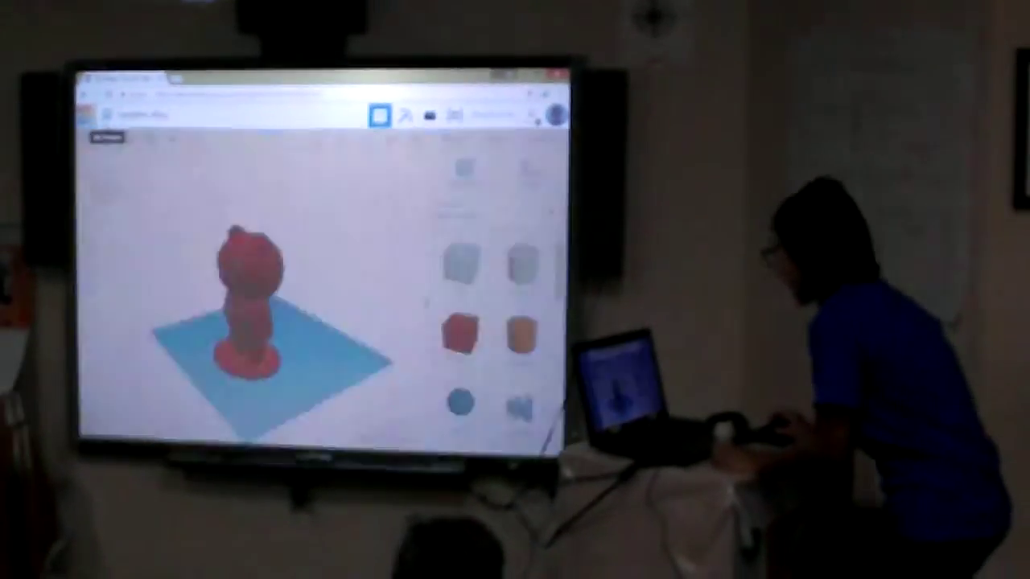
- Open the Neuschwanstein Castle design from the Tinkercad recent designs list
click(102, 124)
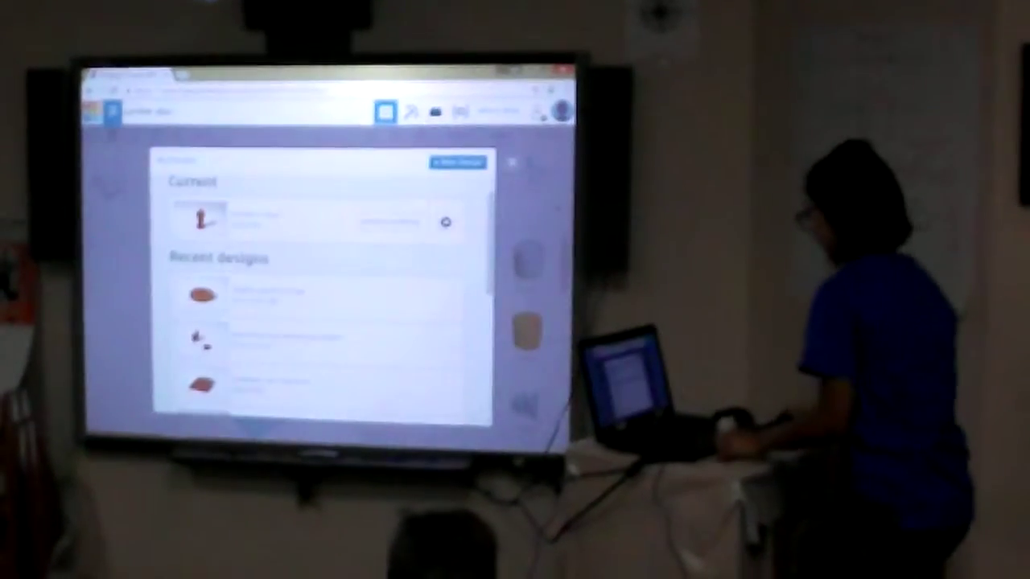
scroll(330, 290, down, 1)
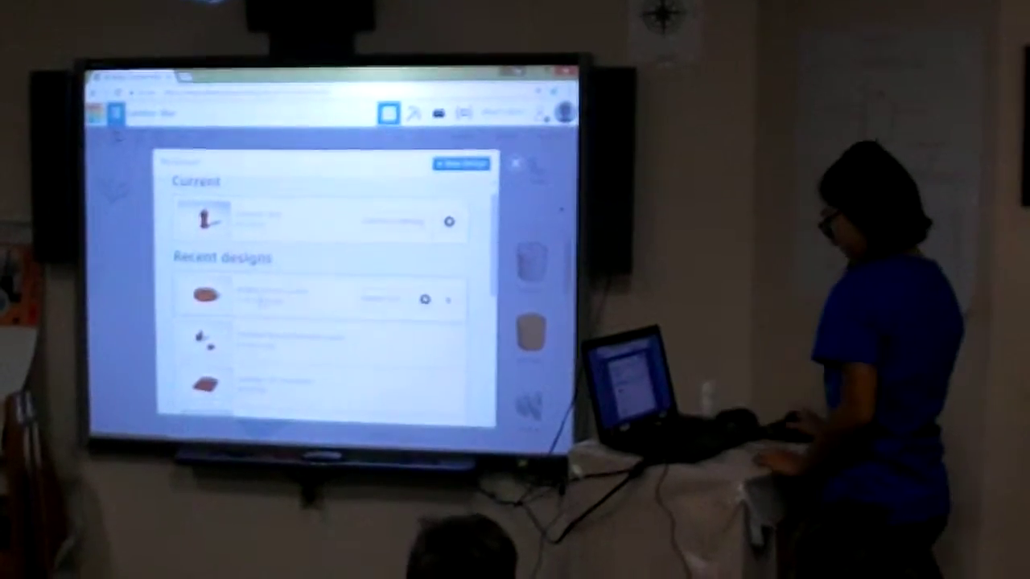
scroll(330, 289, down, 3)
click(322, 232)
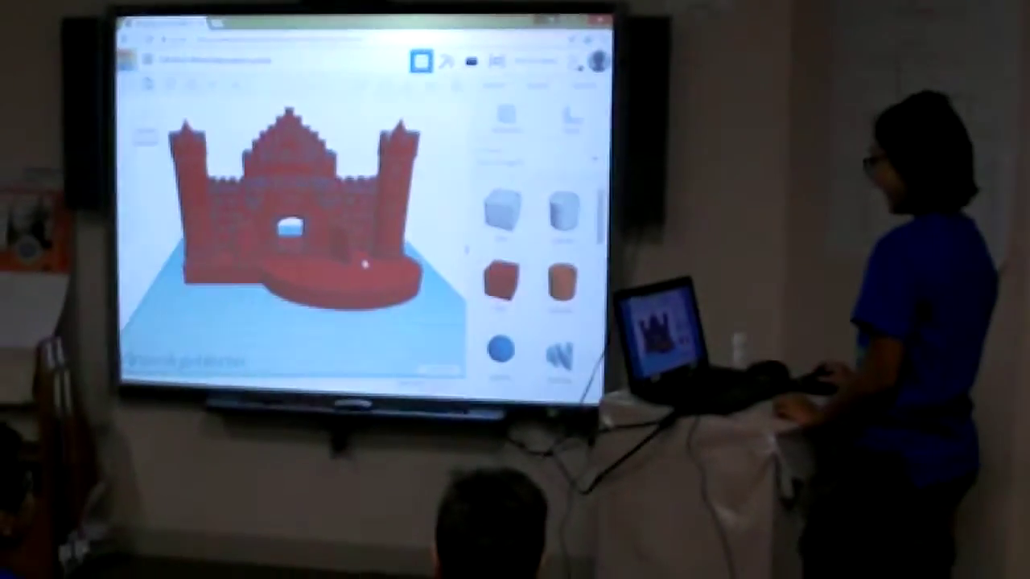
scroll(358, 268, down, 3)
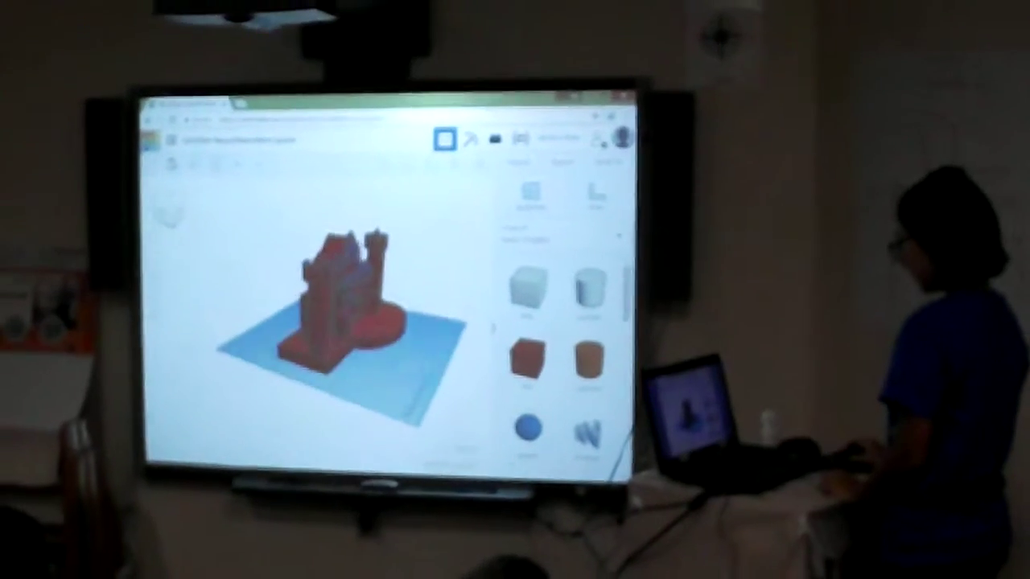
- Orbit the view around the castle, settling on a slightly elevated front view of the gateway
right_drag(338, 322, 354, 290)
right_drag(329, 322, 338, 354)
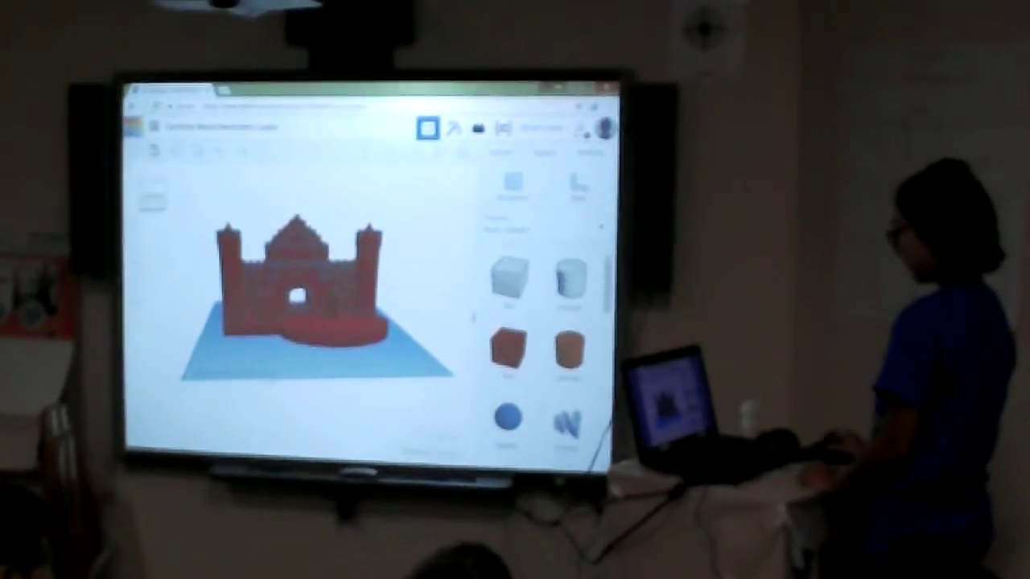
right_drag(314, 378, 318, 354)
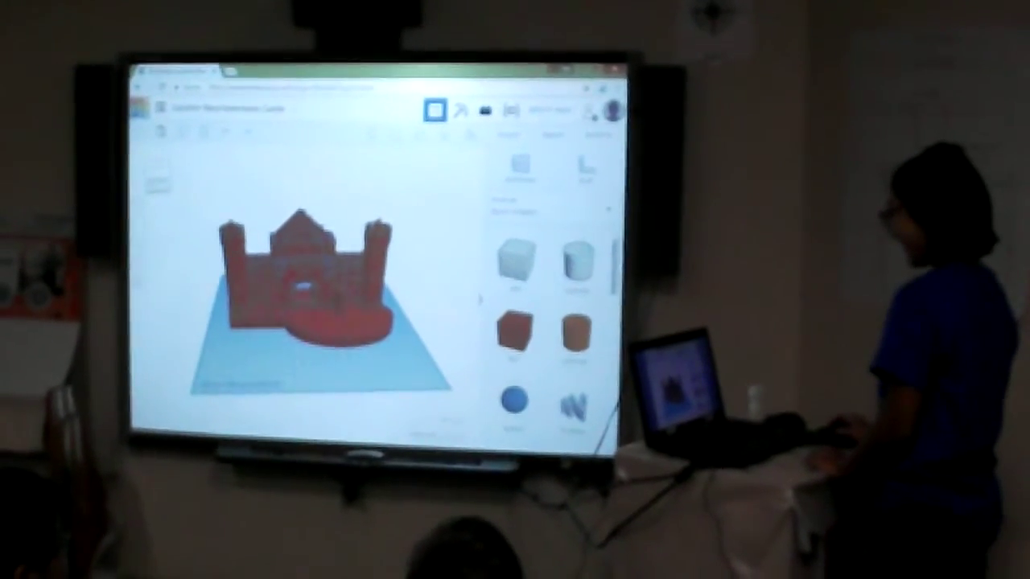